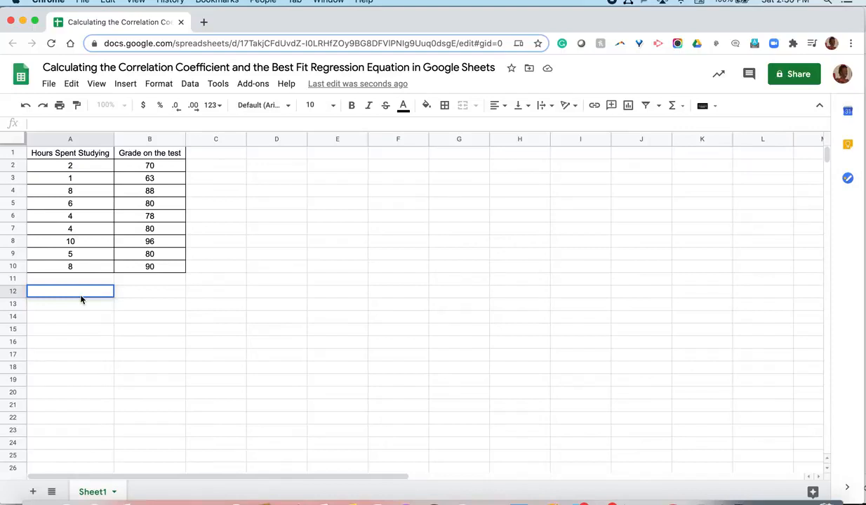
Review the Hours Spent Studying values in column A and the Grade on the test values in column B.
left_click(76, 158)
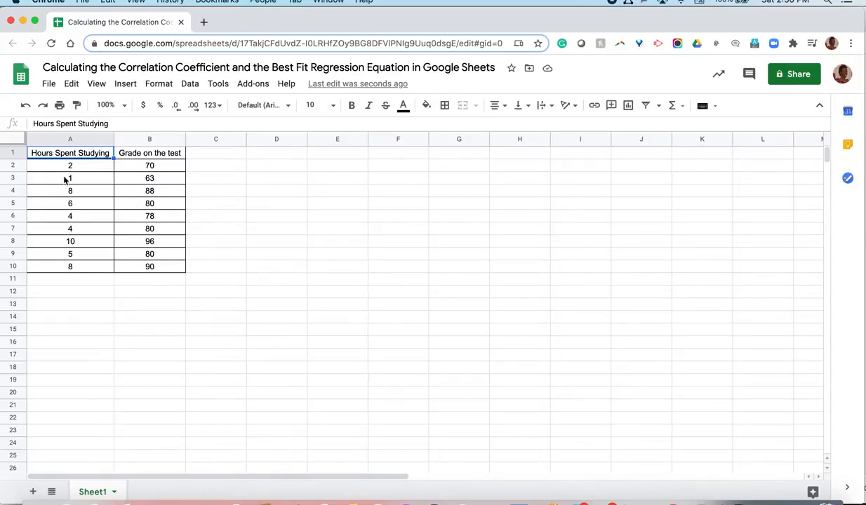
left_click_drag(61, 271, 67, 165)
left_click_drag(137, 158, 143, 267)
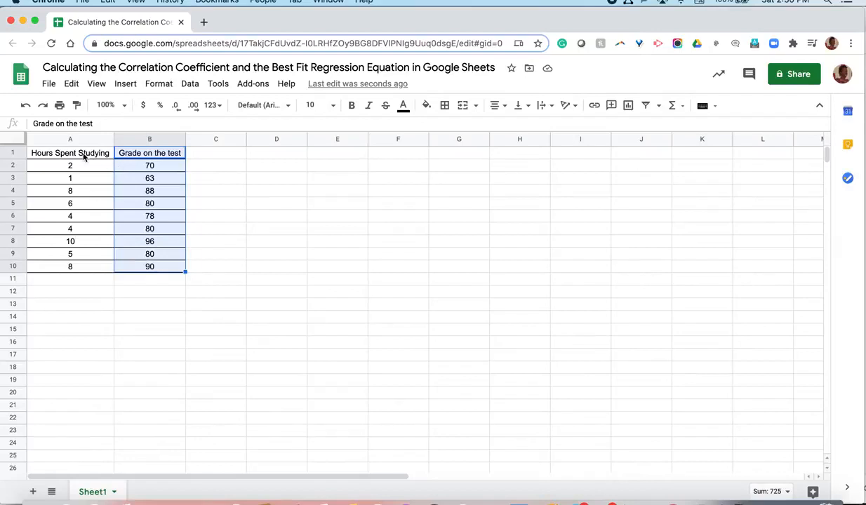
left_click_drag(84, 156, 78, 267)
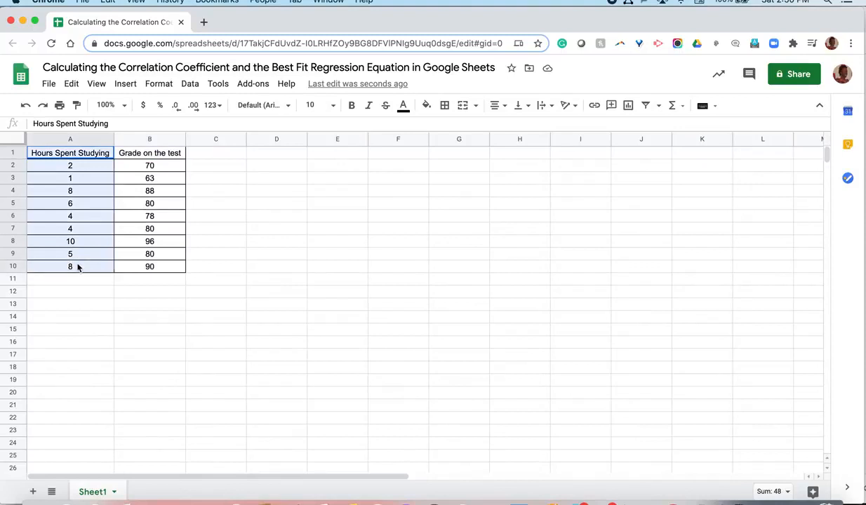
left_click_drag(142, 156, 141, 267)
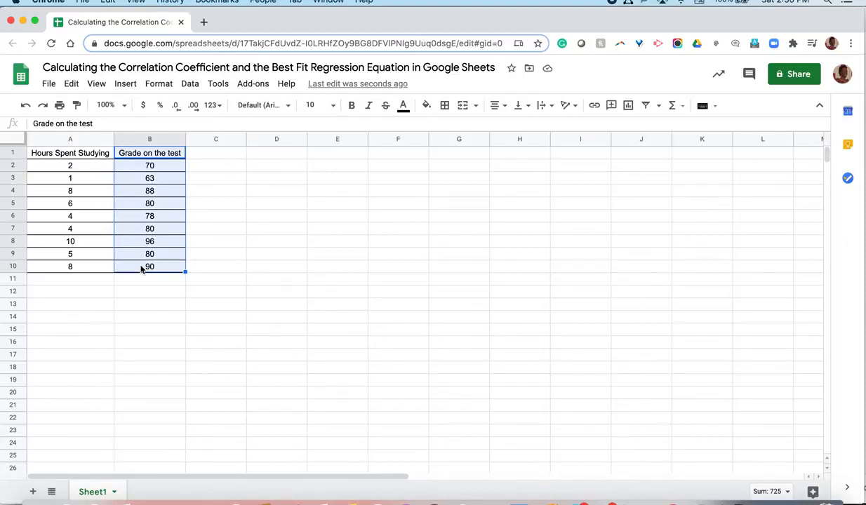
Enter the formula =correl(A2:A10,B2:B10) in cell A12 to correlate study hours with test grades.
left_click(90, 297)
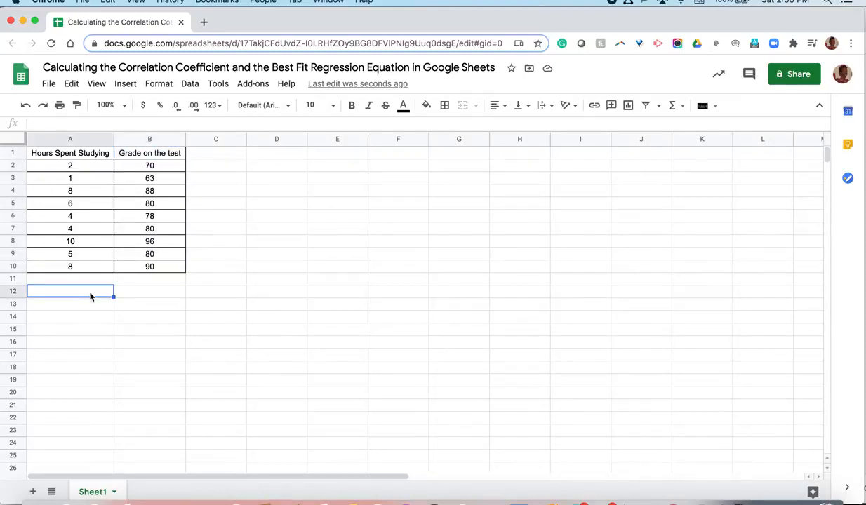
type("=")
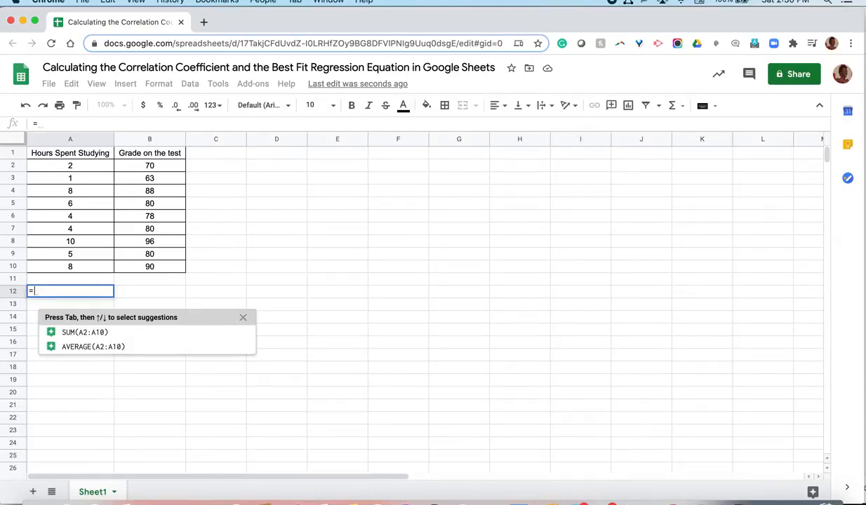
type("cor")
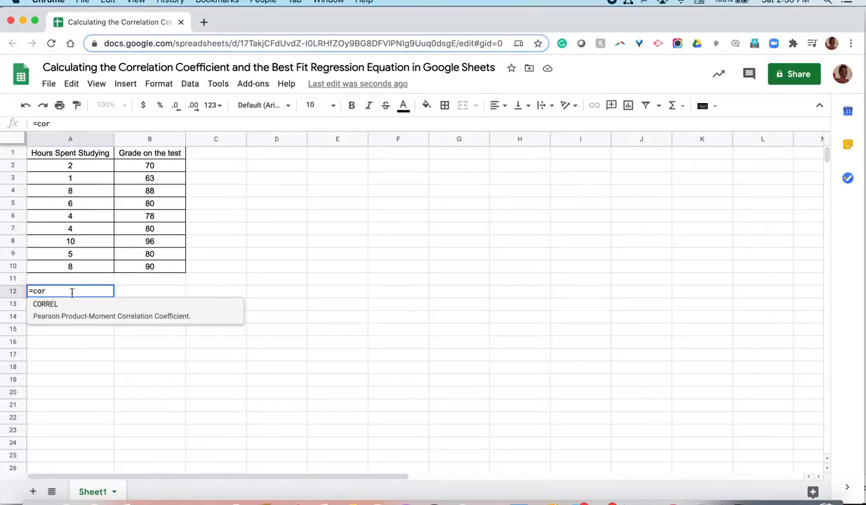
type("rel(")
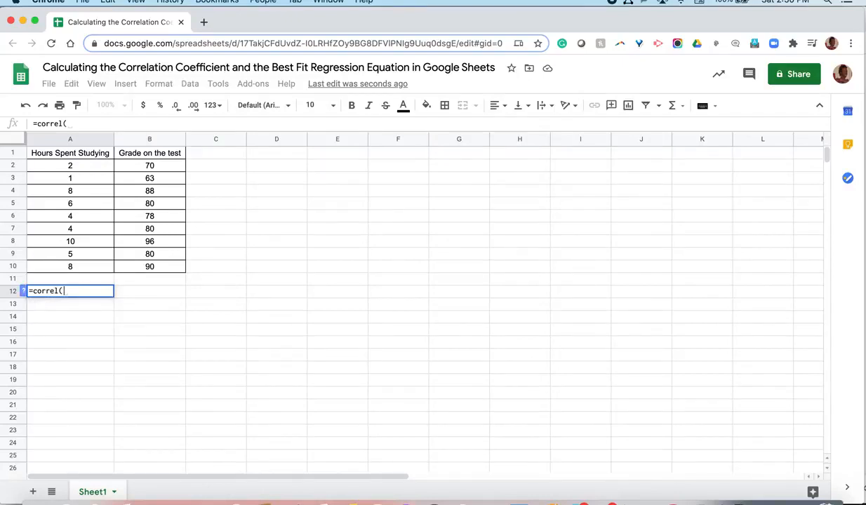
left_click_drag(71, 167, 71, 267)
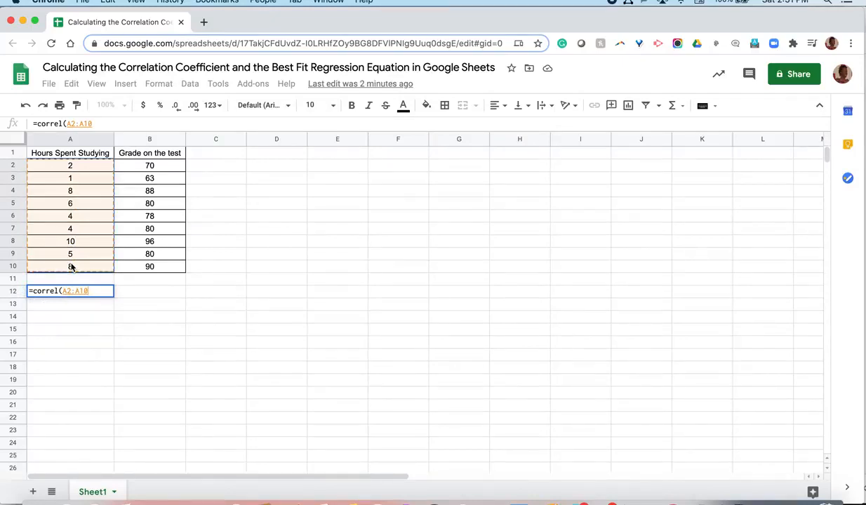
type(",")
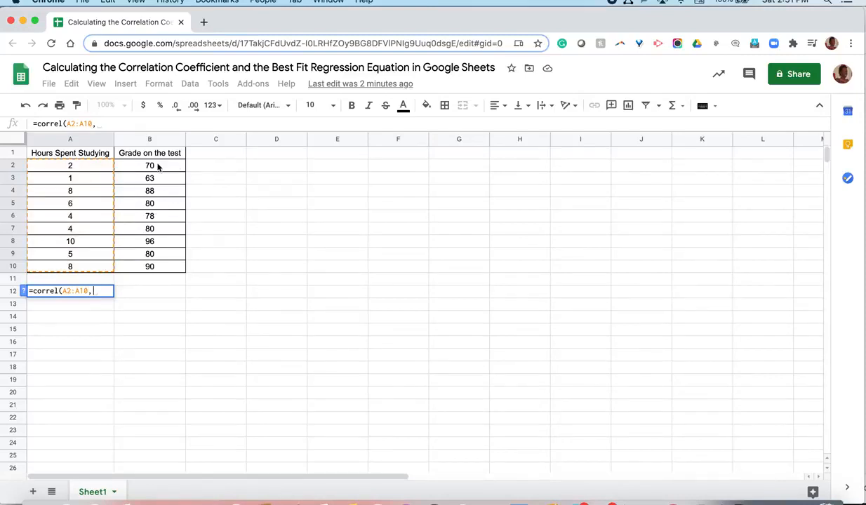
left_click_drag(158, 166, 152, 268)
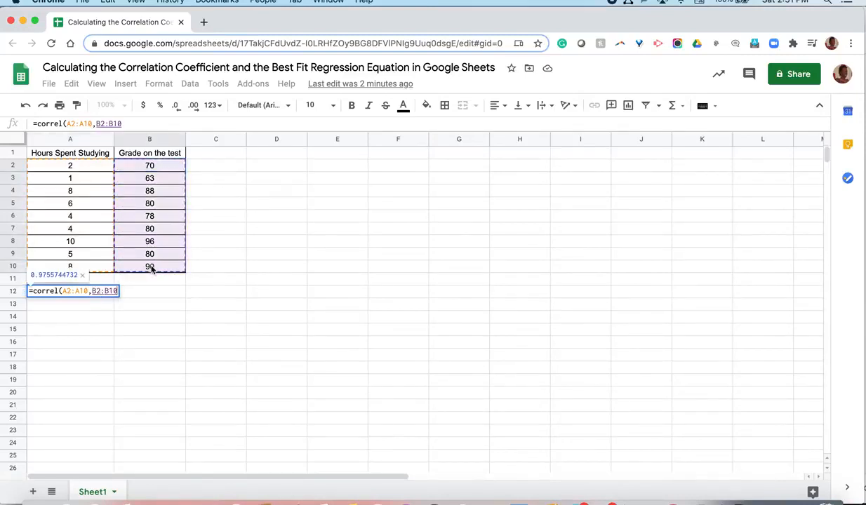
type(")")
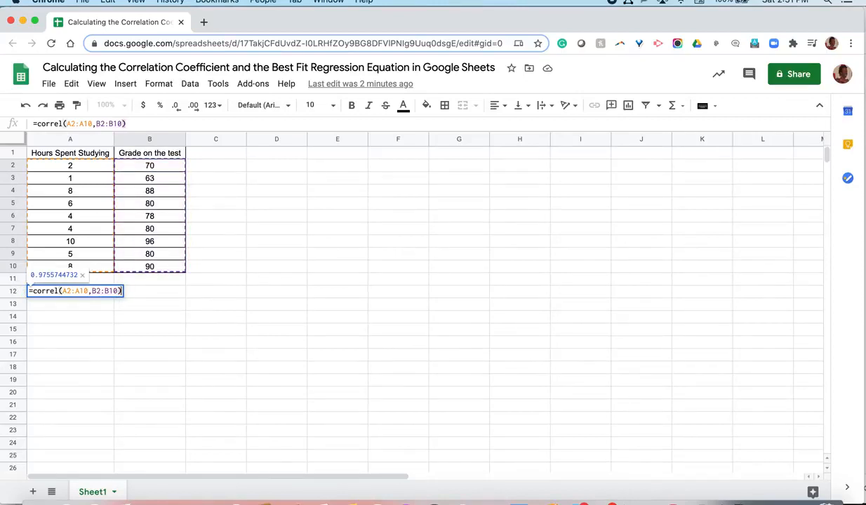
key("Return")
Label the calculated value by entering "Correlation Coefficient" in cell A11.
left_click(87, 278)
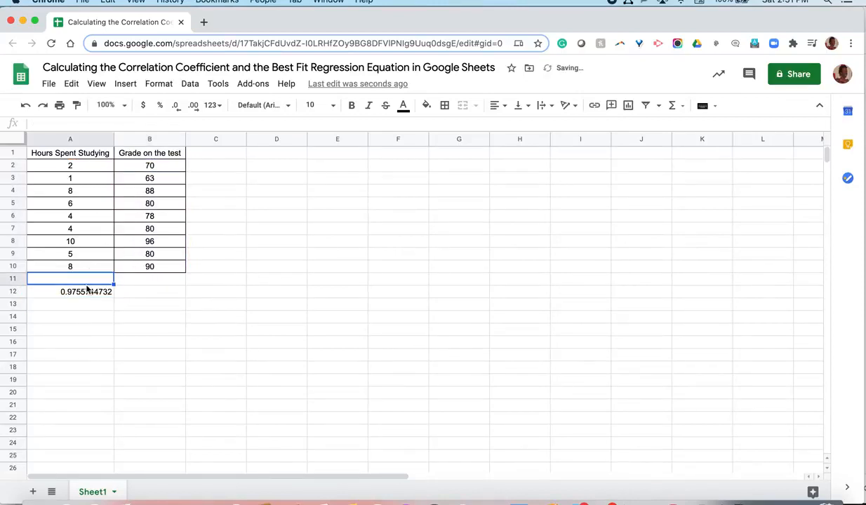
type("Correlatoi")
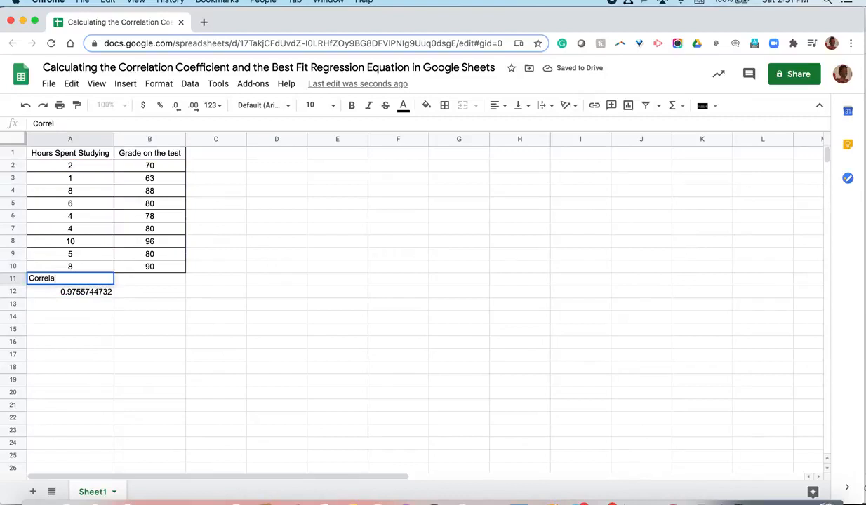
key("BackSpace")
key("BackSpace")
type("ion ")
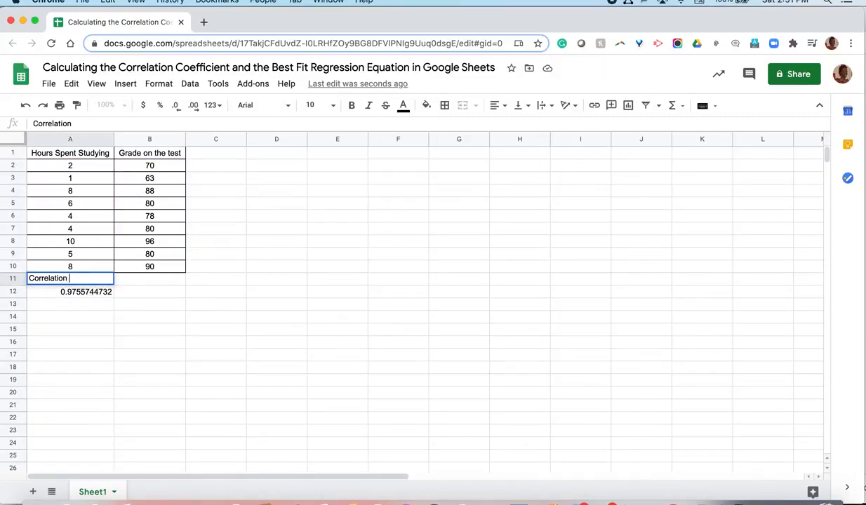
type("Coefficient")
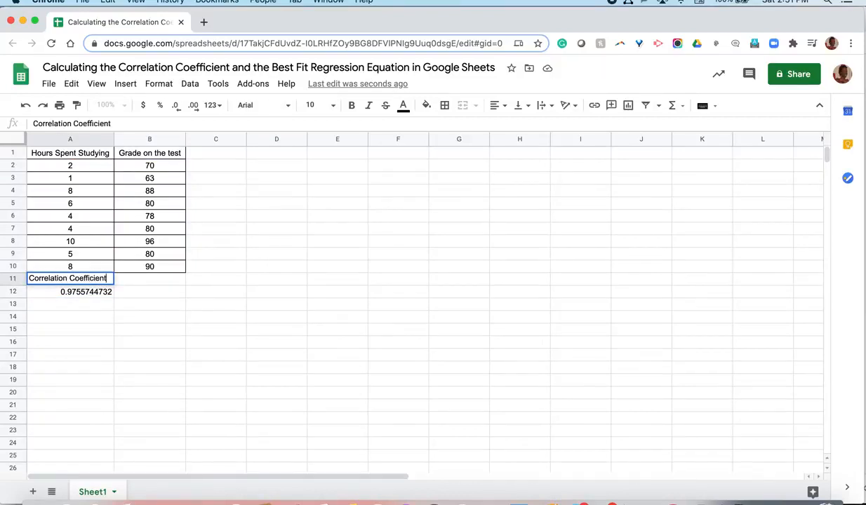
key("Return")
left_click(71, 344)
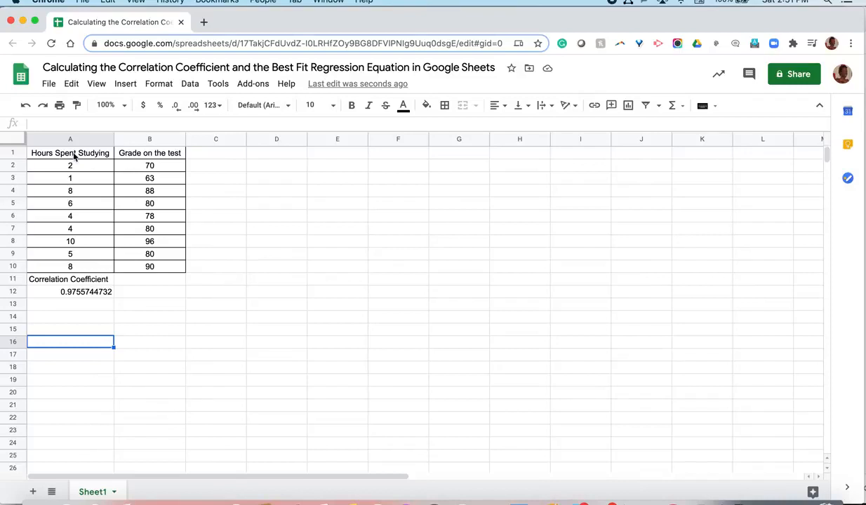
Insert a scatter chart of the data in A1:B10 and place it beside the table, clear of columns A and B.
left_click_drag(74, 155, 140, 269)
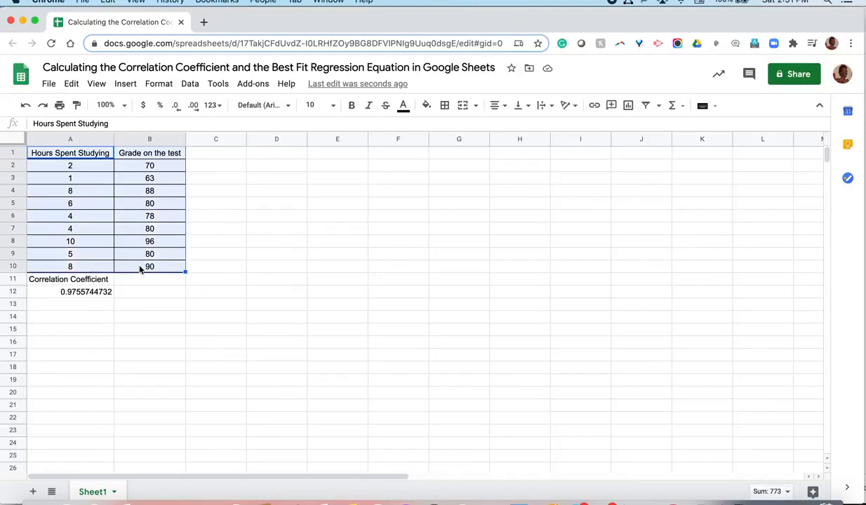
left_click(126, 85)
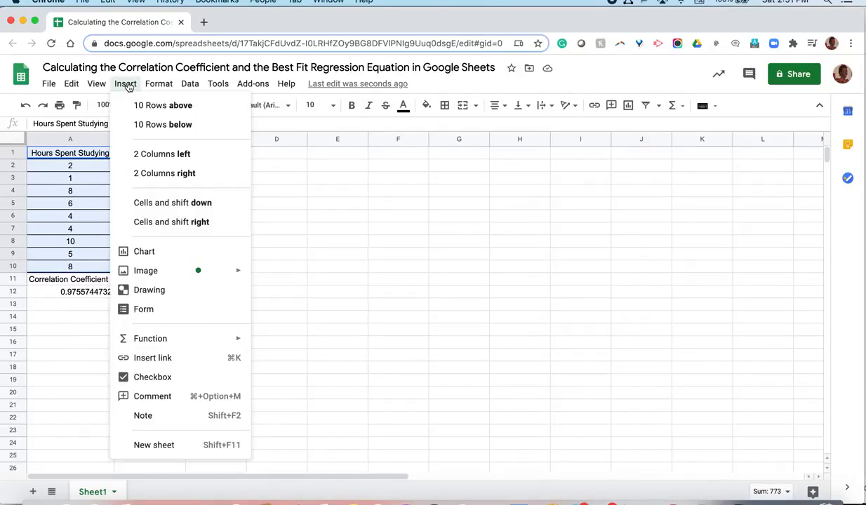
left_click(144, 251)
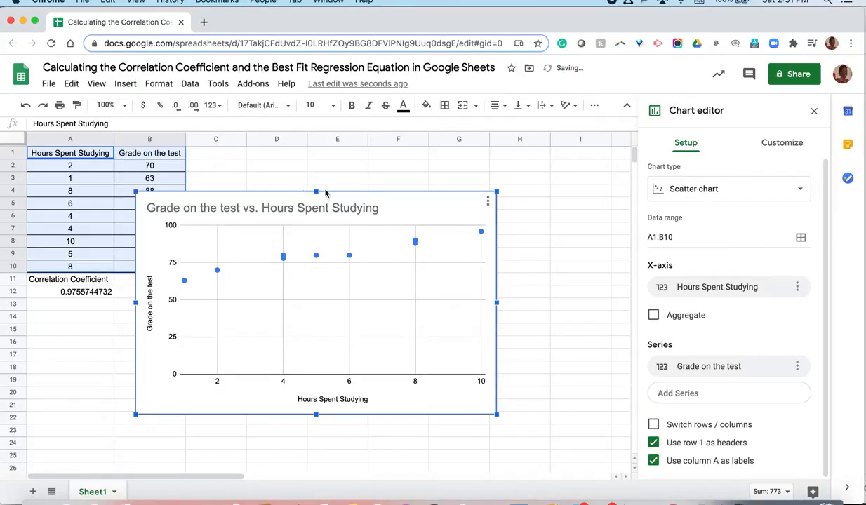
left_click_drag(424, 193, 523, 149)
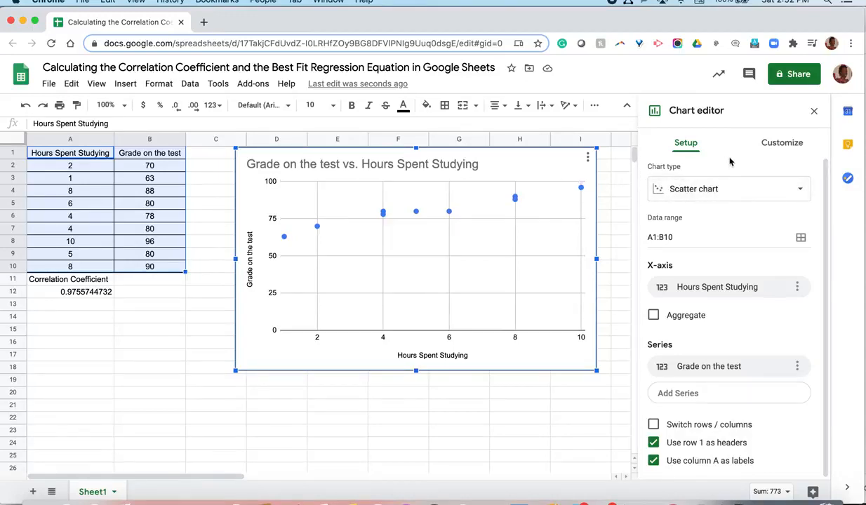
Add a linear trendline to the Grade on the test series of the scatter chart.
left_click(771, 149)
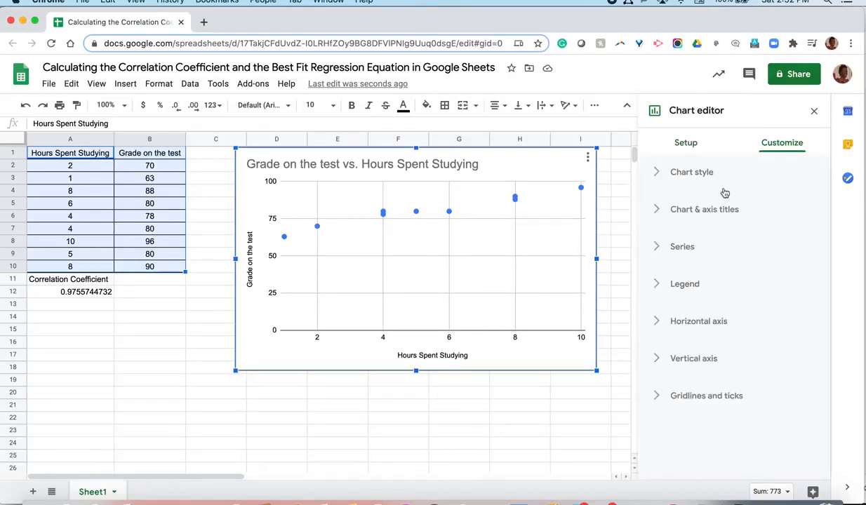
left_click(677, 247)
scroll(692, 311, "down", 1)
scroll(692, 311, "down", 3)
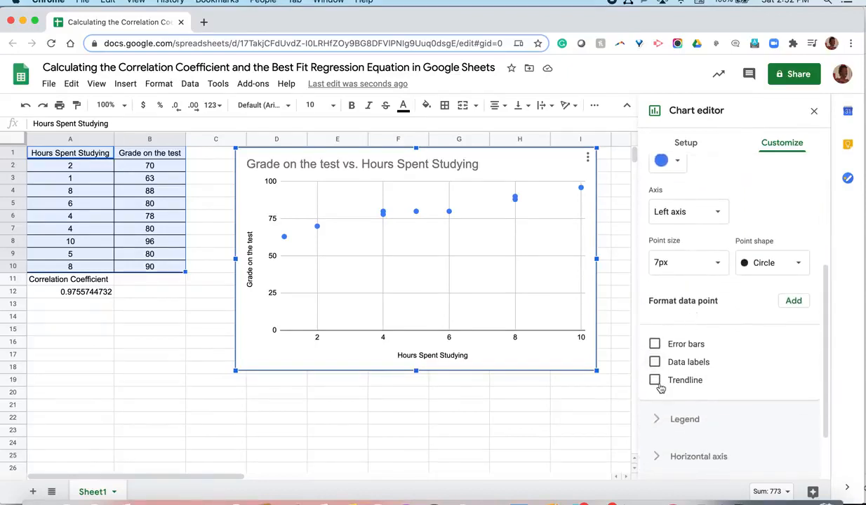
left_click(655, 380)
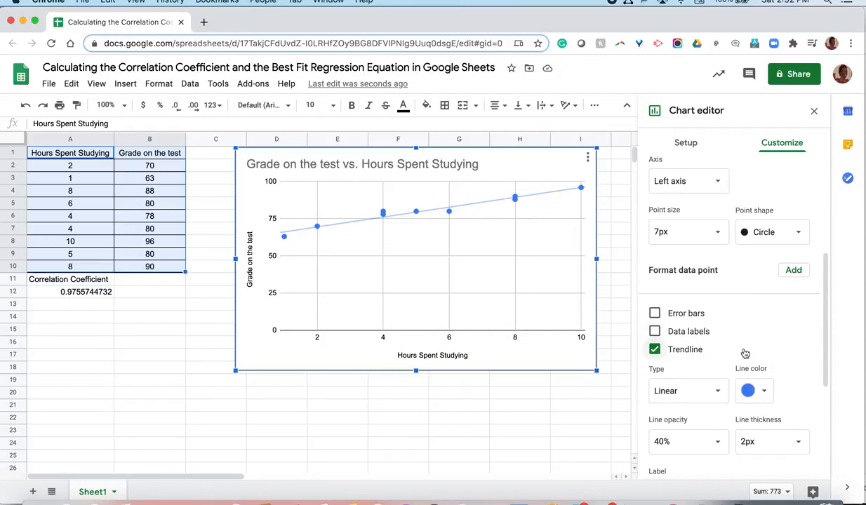
Set the trendline's label to Use Equation and show its R² value.
scroll(730, 351, "down", 1)
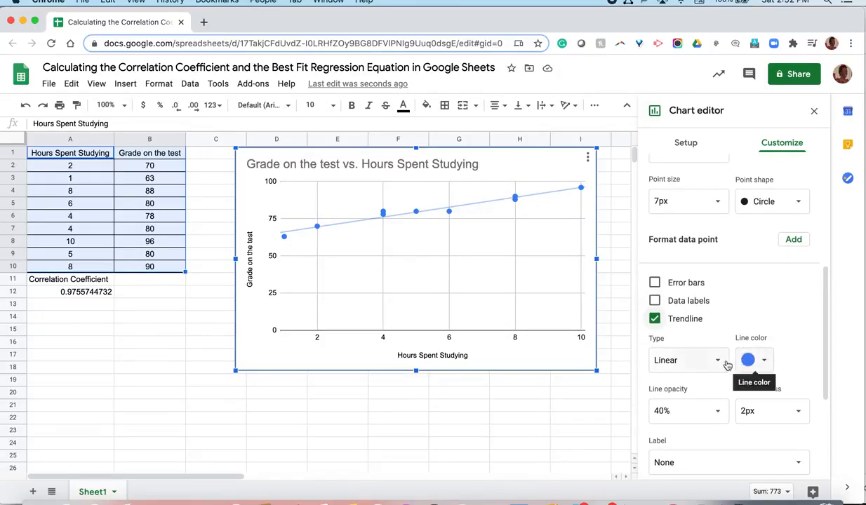
scroll(724, 361, "down", 2)
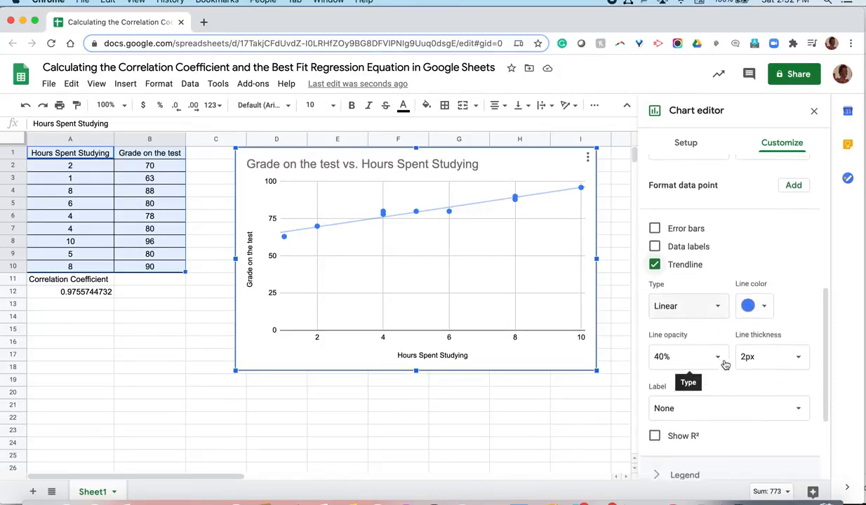
left_click(721, 405)
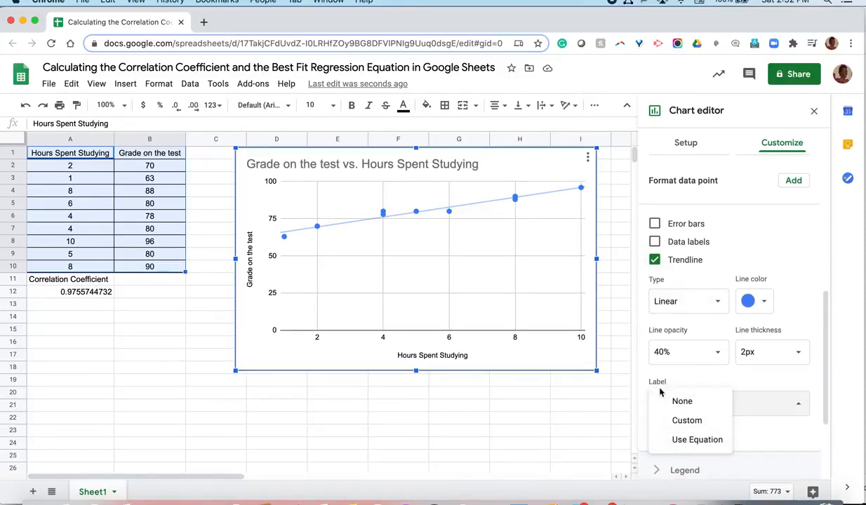
left_click(670, 441)
scroll(692, 445, "down", 3)
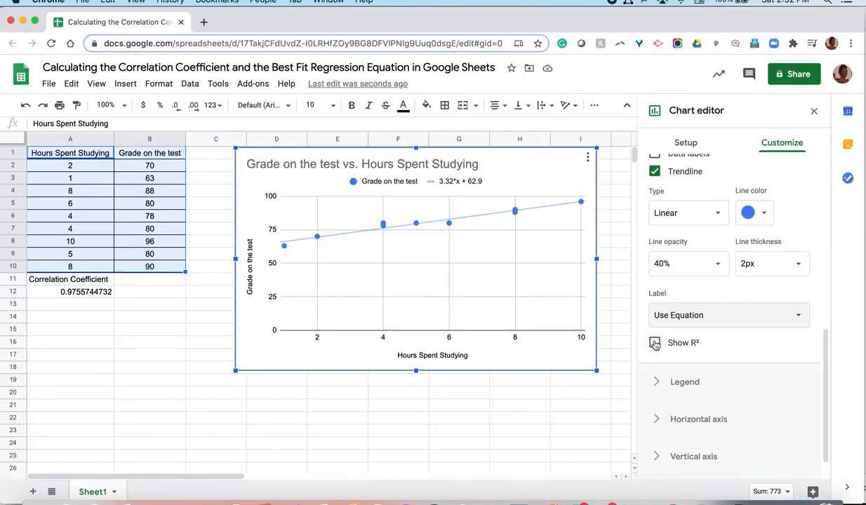
left_click(655, 343)
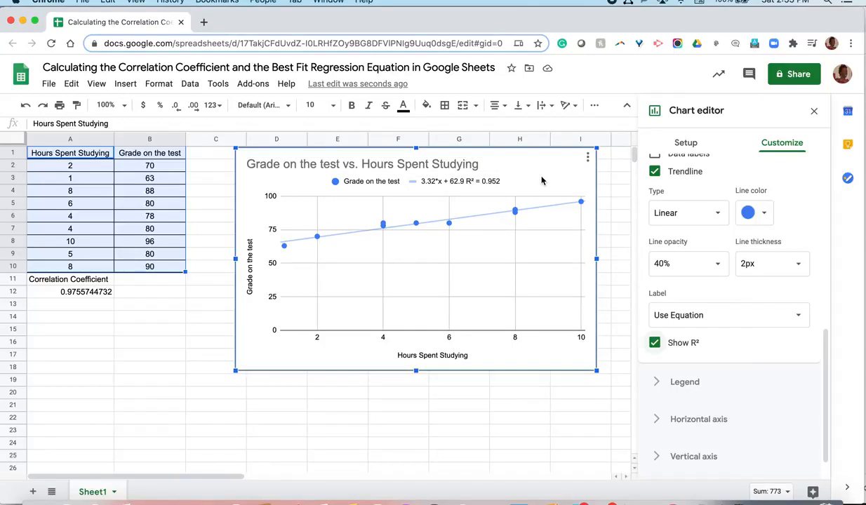
Move the chart down to free the rows above it and enter the regression equation y=3.32x+62.9 in cell F3.
left_click_drag(542, 182, 481, 235)
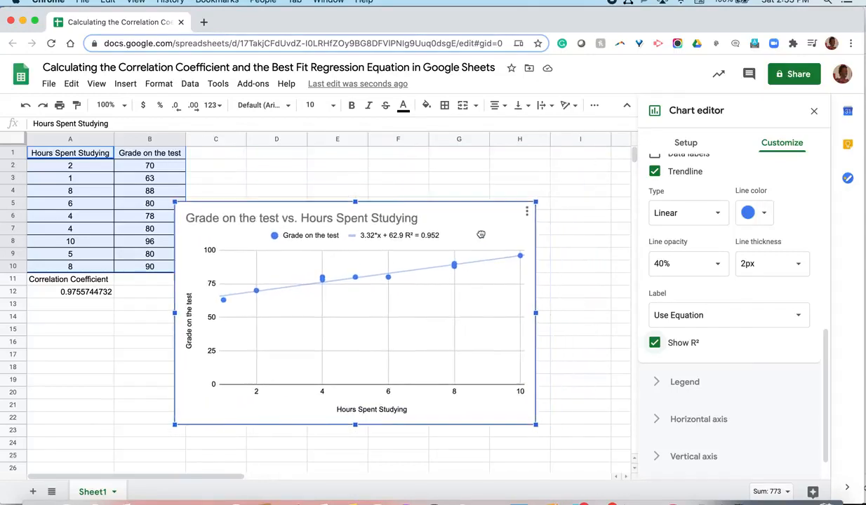
left_click(582, 265)
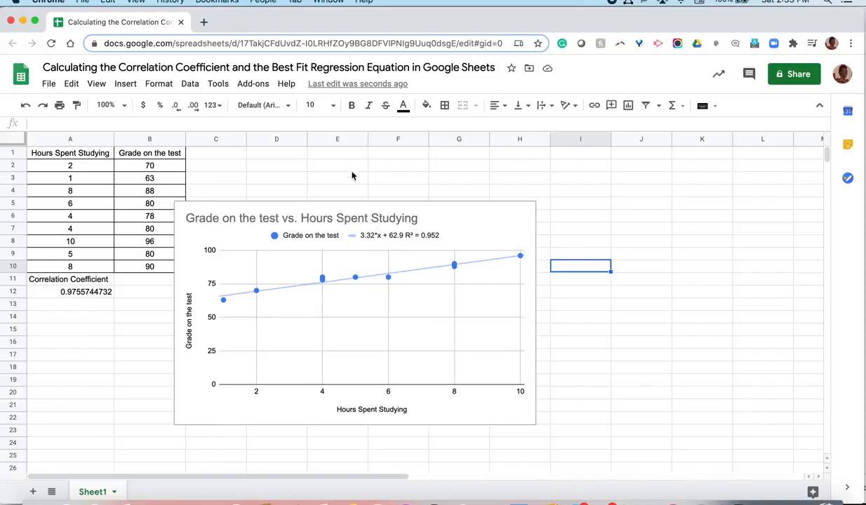
left_click(378, 182)
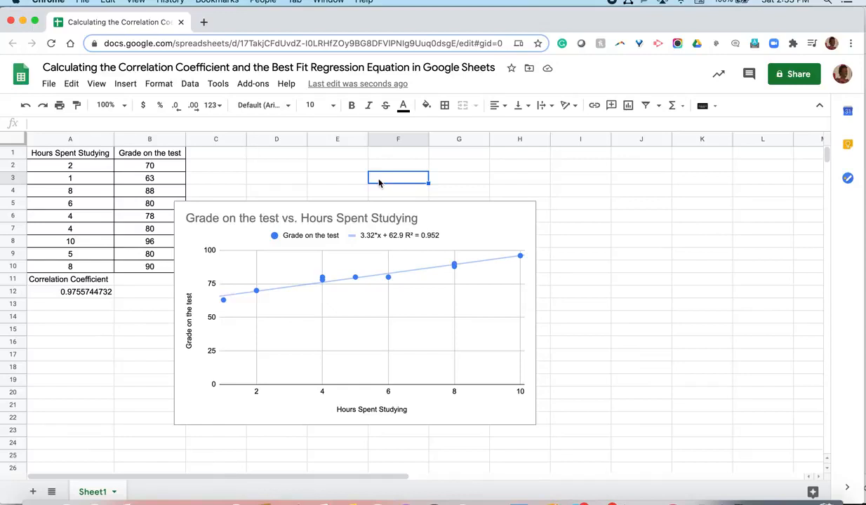
type("y=3.")
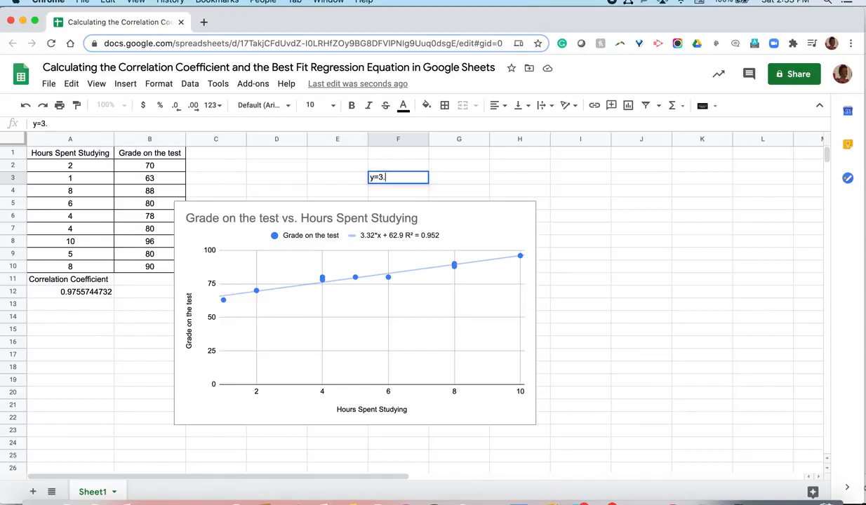
type("32x+62.9")
key("Return")
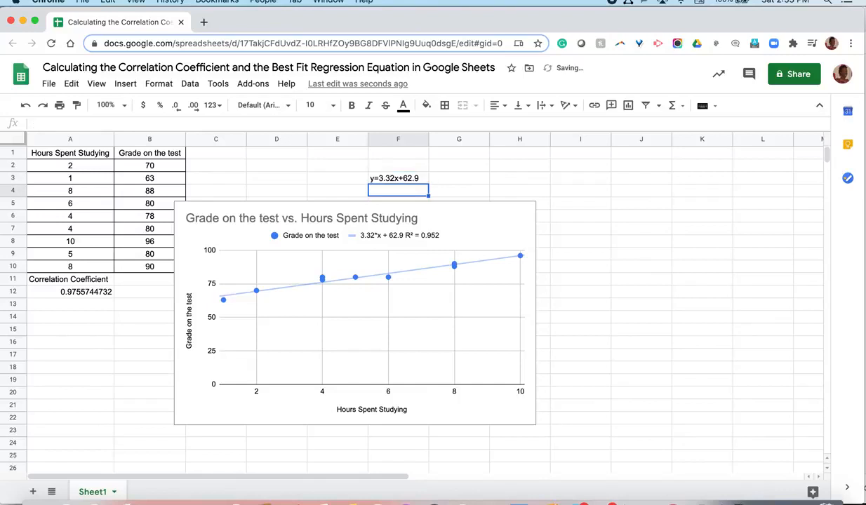
left_click(502, 179)
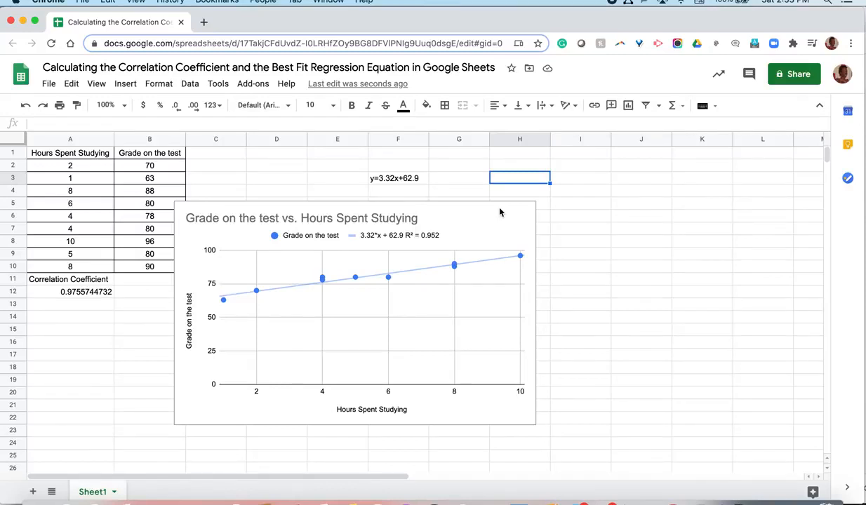
Calculate the square root of the trendline's R² value in cell H3 with the formula =sqrt(0.952).
type("=")
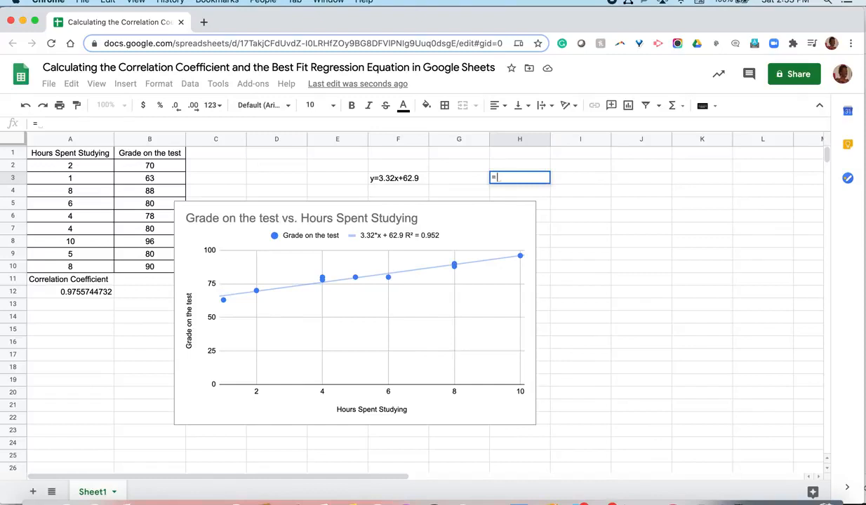
type("sqrt")
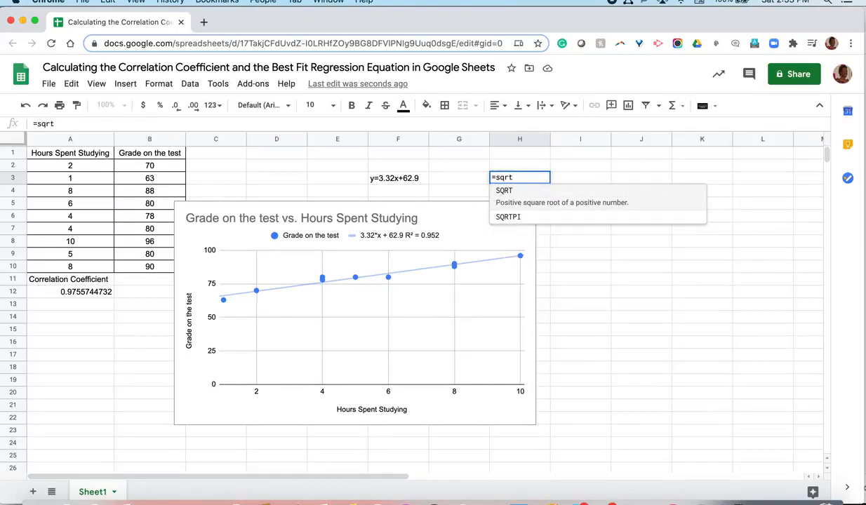
type("(")
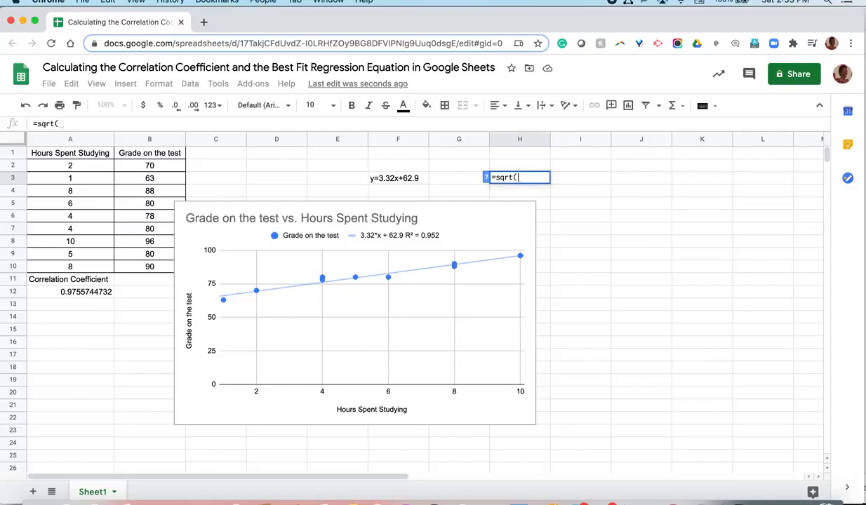
type("0.9")
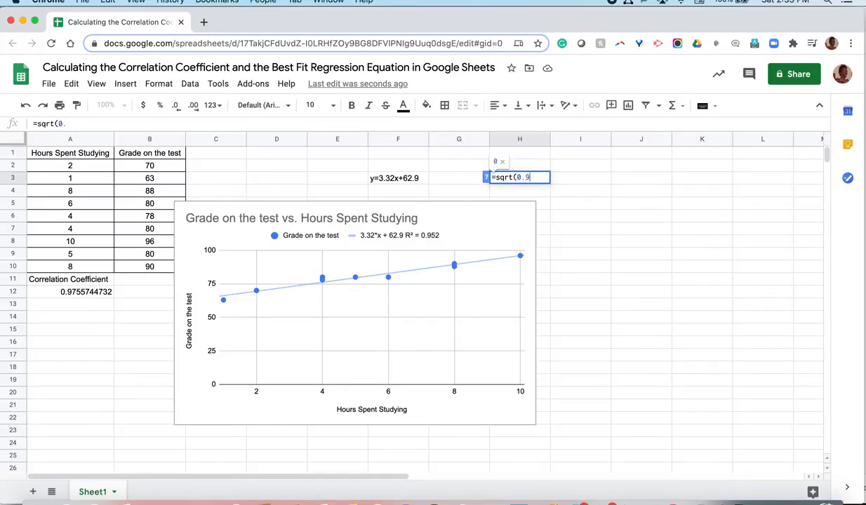
type("52)")
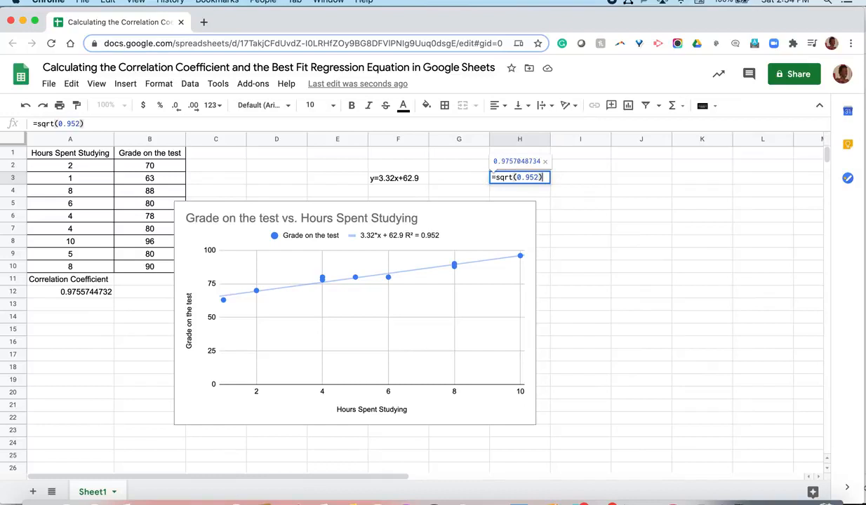
key("Return")
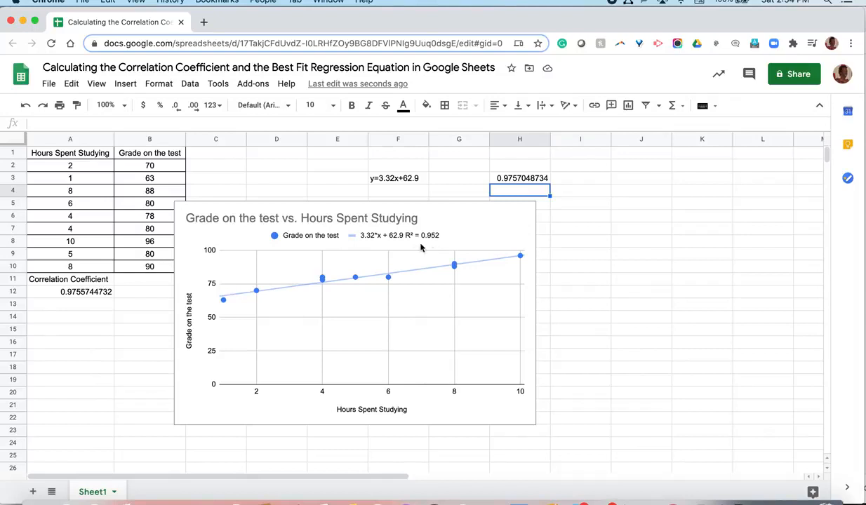
left_click(512, 179)
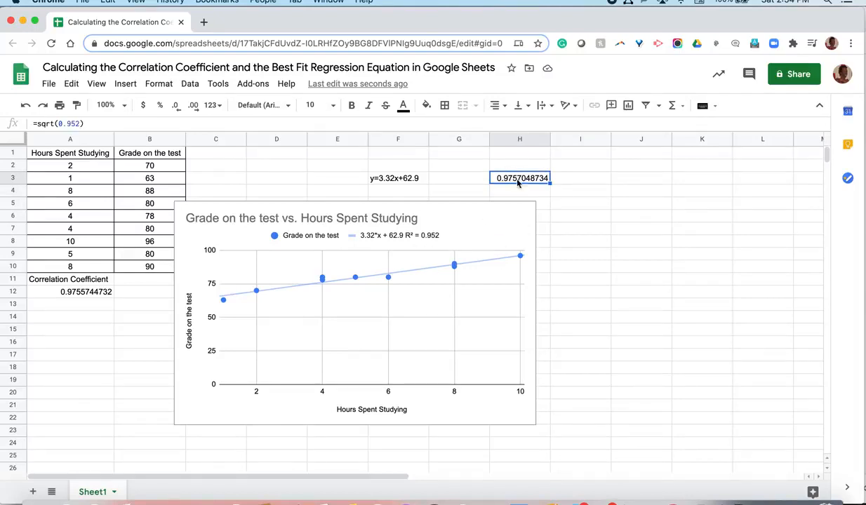